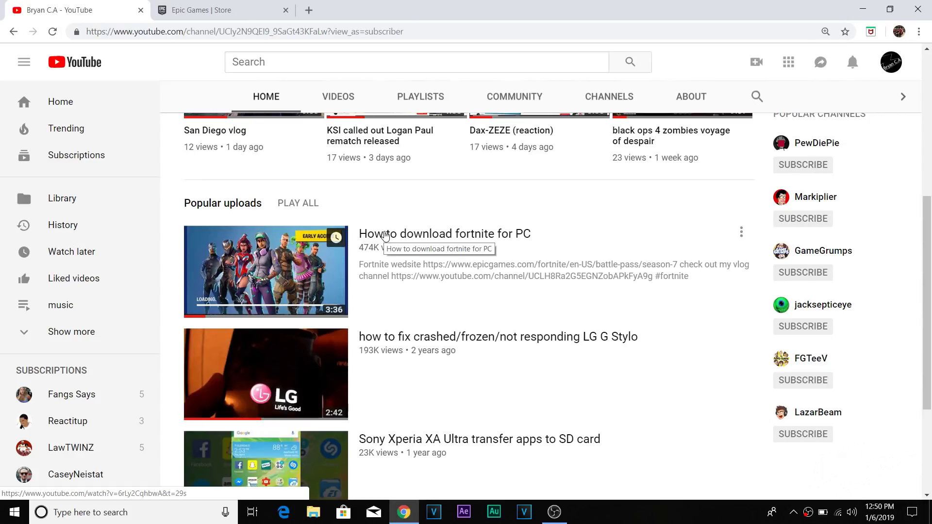
# Switch from the YouTube channel tab to the Epic Games Store tab
pyautogui.click(212, 11)
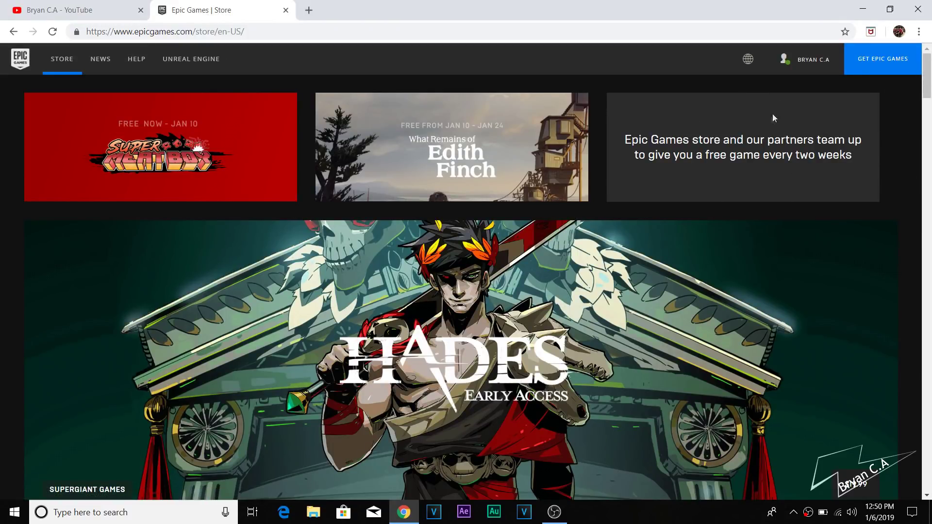
# Download the Epic Games Launcher installer with GET EPIC GAMES on the store page
pyautogui.moveTo(795, 66)
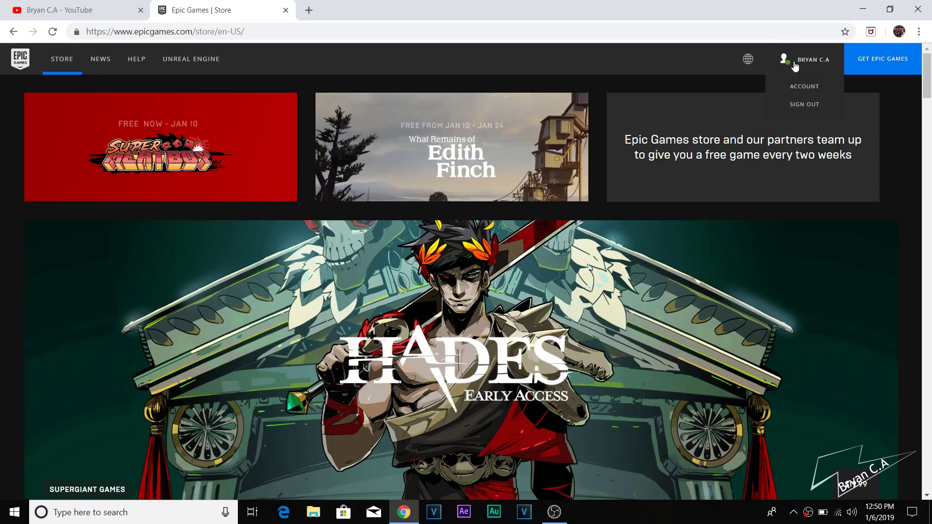
pyautogui.click(890, 69)
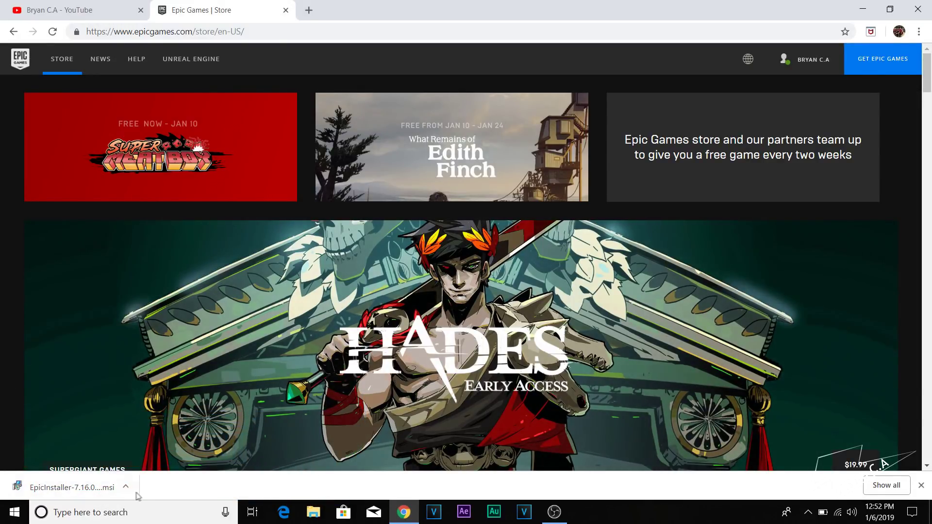
# Run the downloaded .msi and install the launcher to C:\Program Files (x86)\Epic Games\
pyautogui.click(125, 486)
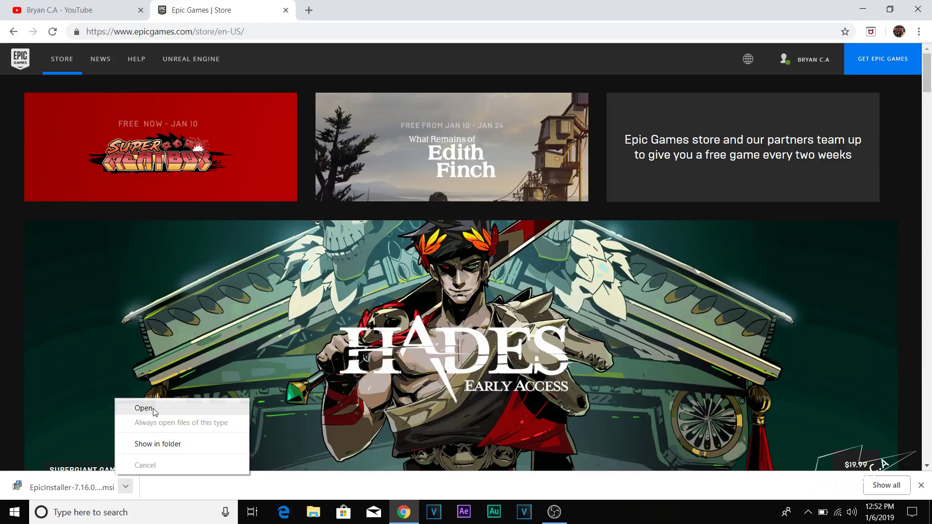
pyautogui.click(153, 409)
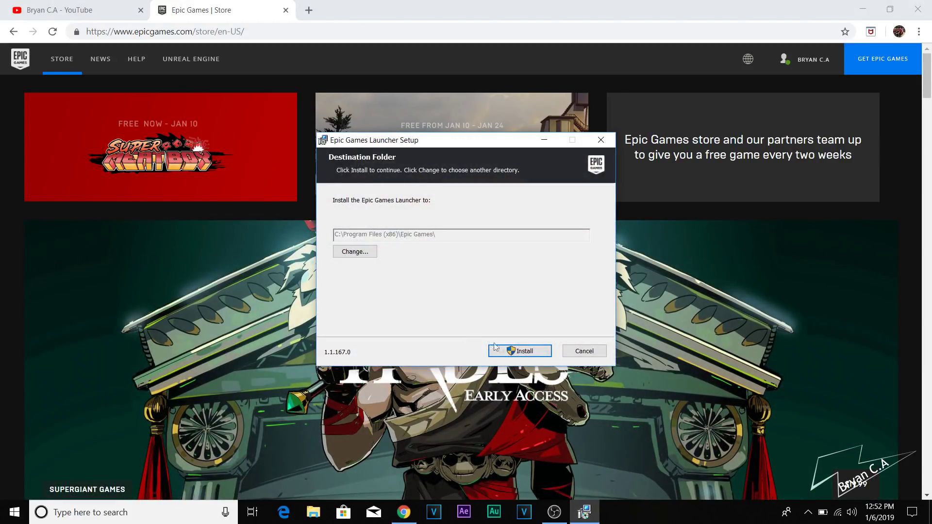
pyautogui.click(508, 350)
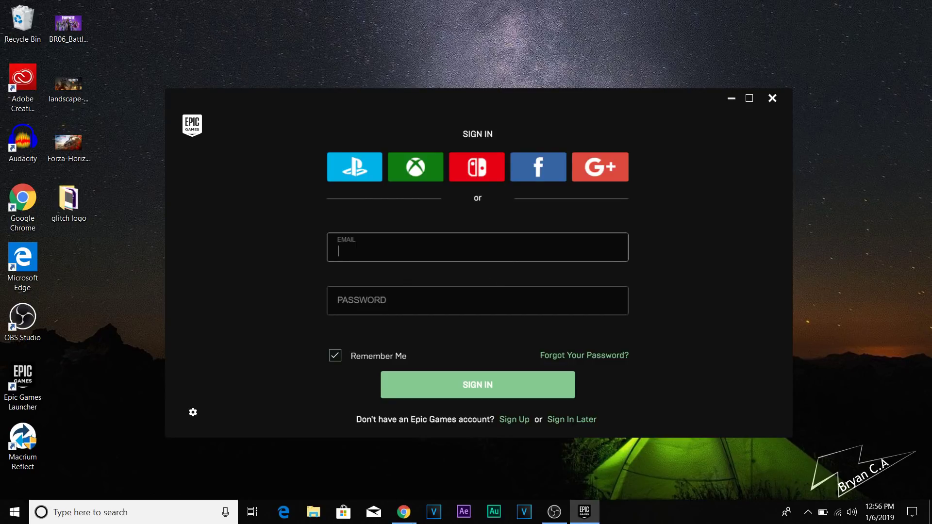
# Bring up the launcher and sign in with the account e-mail and password
pyautogui.click(403, 512)
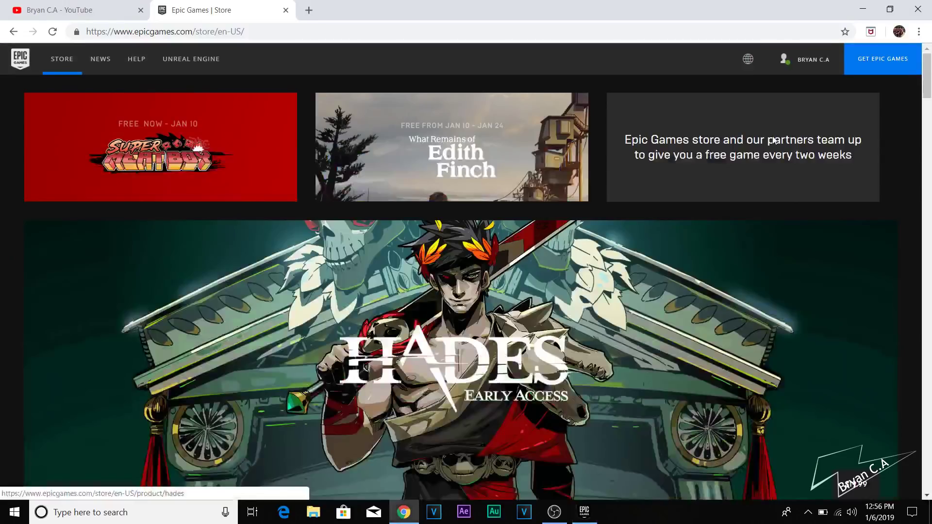
pyautogui.moveTo(813, 59)
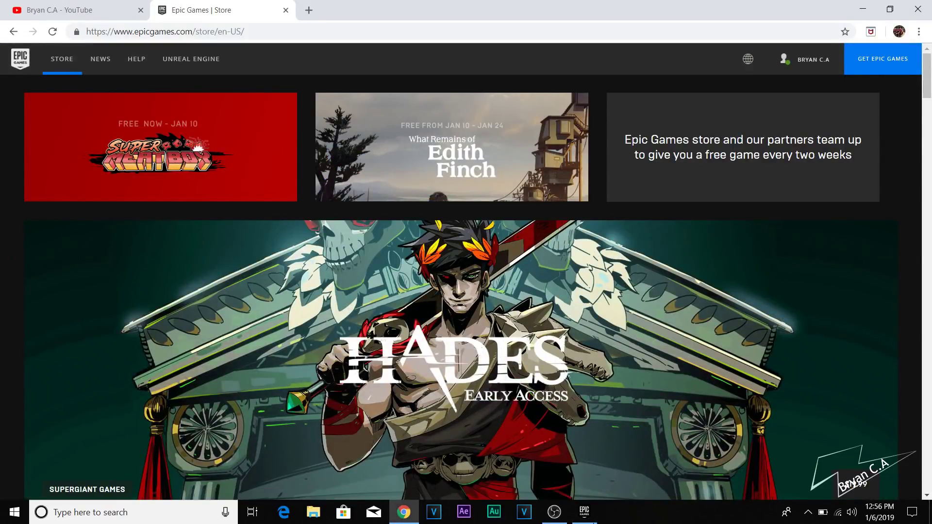
pyautogui.click(585, 519)
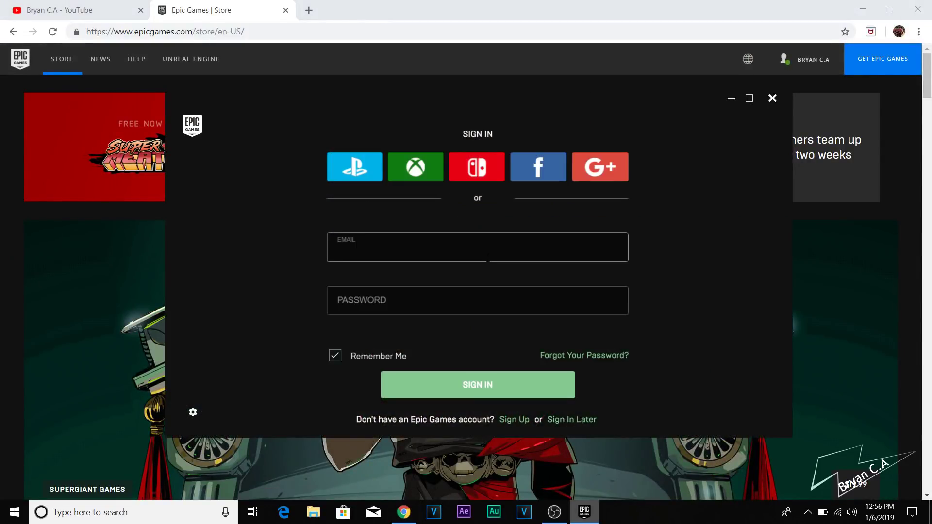
pyautogui.click(488, 260)
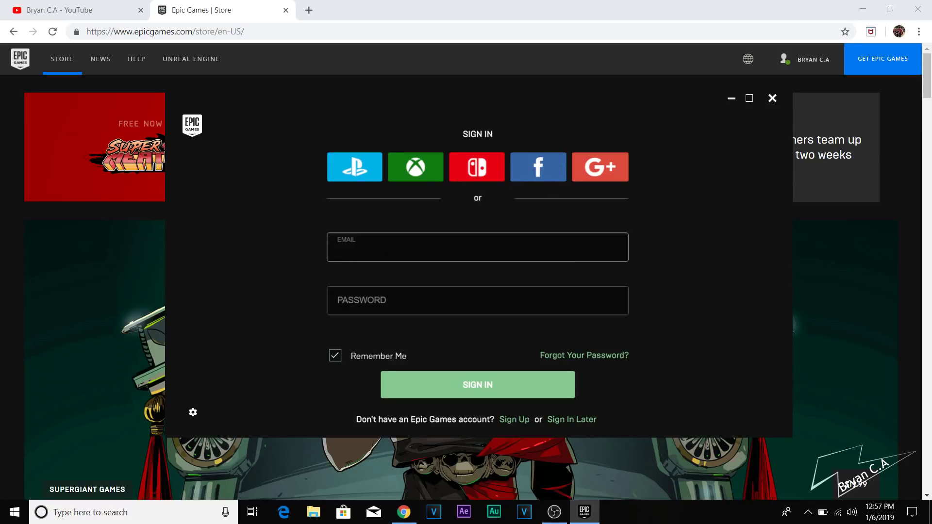
pyautogui.click(401, 256)
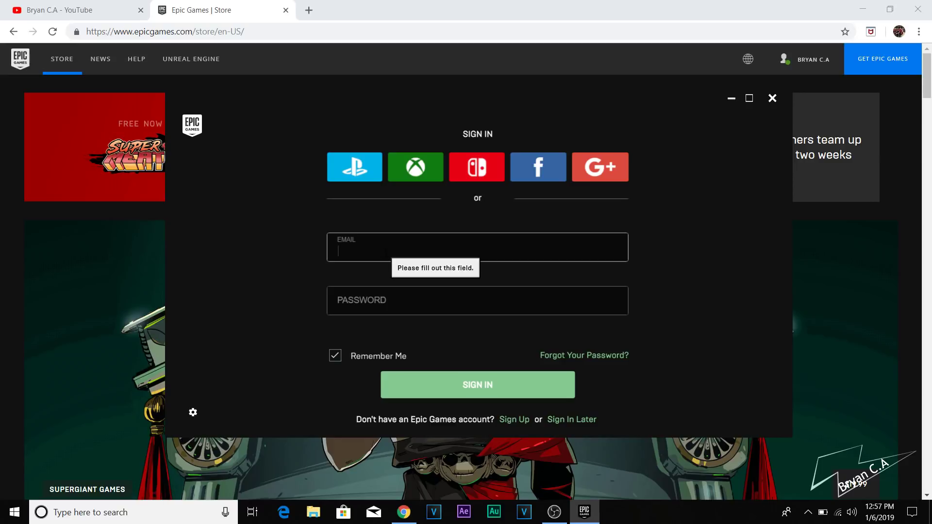
pyautogui.write('br')
pyautogui.press('Return')
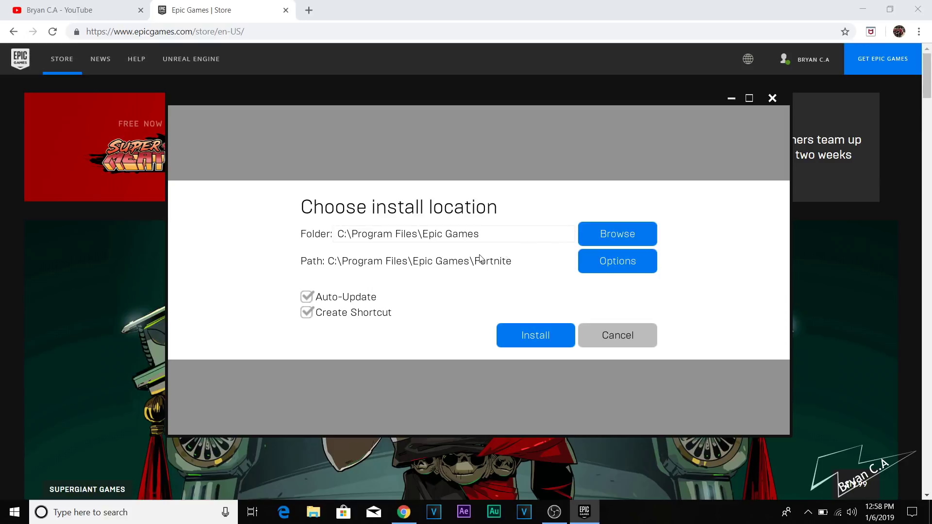
# Browse for a different Fortnite install folder and open the DATA (E:) drive under This PC
pyautogui.click(607, 232)
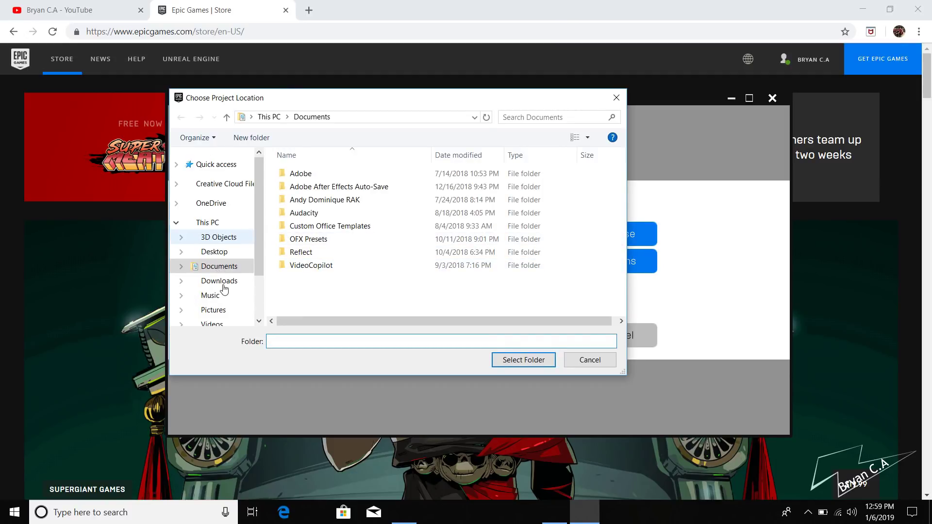
pyautogui.scroll(-2, 258, 253)
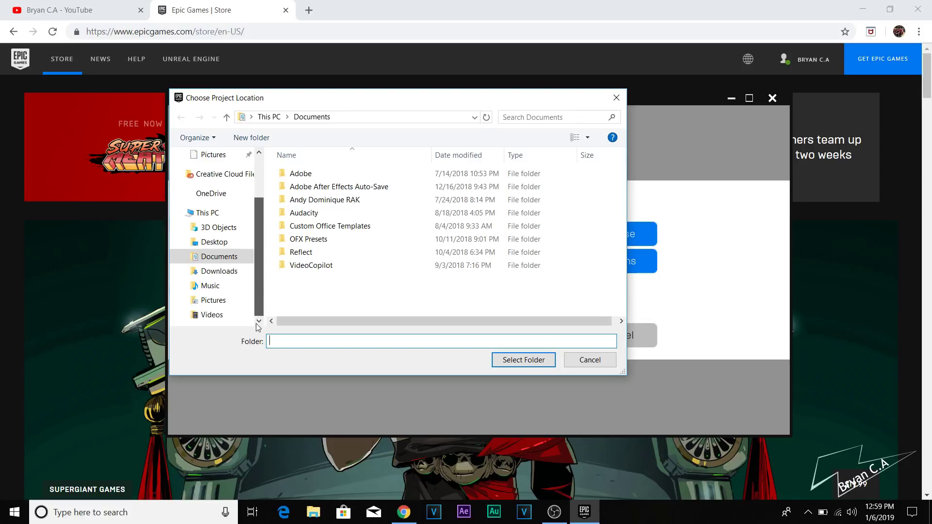
pyautogui.scroll(2, 216, 233)
pyautogui.click(219, 259)
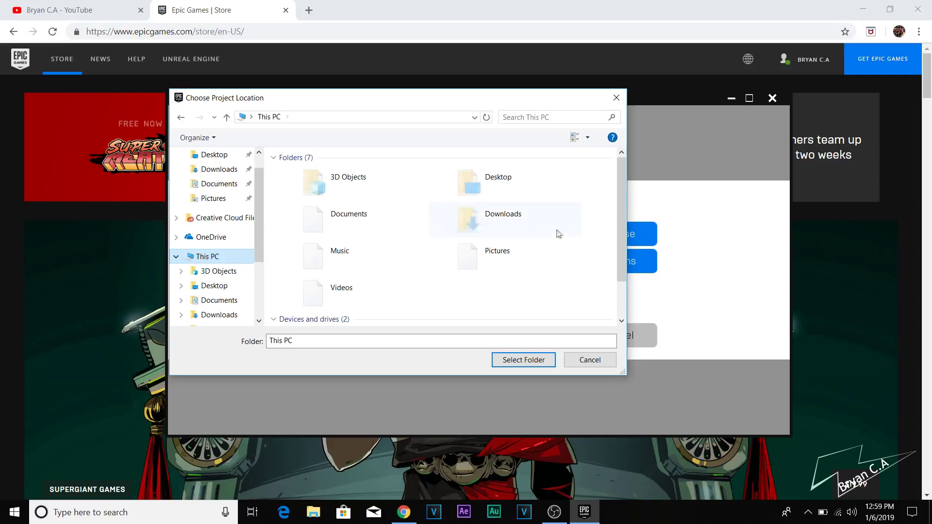
pyautogui.moveTo(620, 246); pyautogui.dragTo(620, 279)
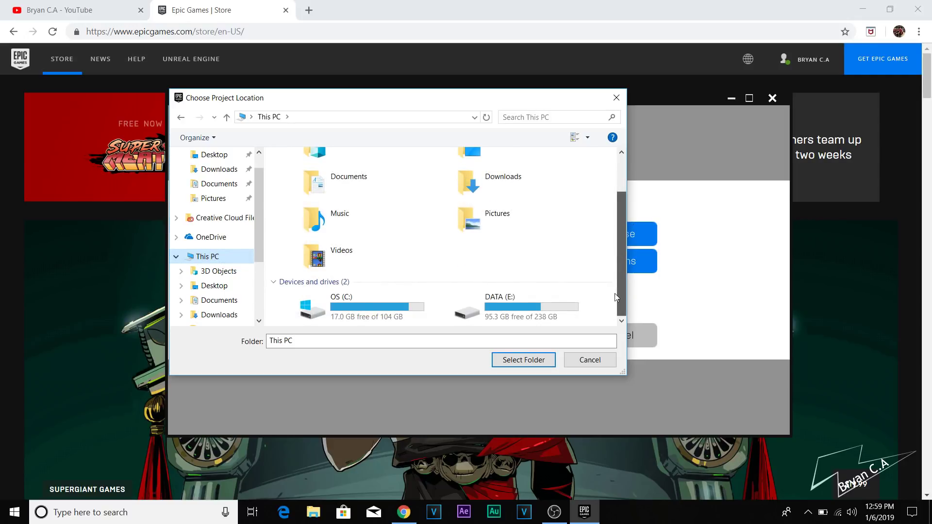
pyautogui.doubleClick(521, 303)
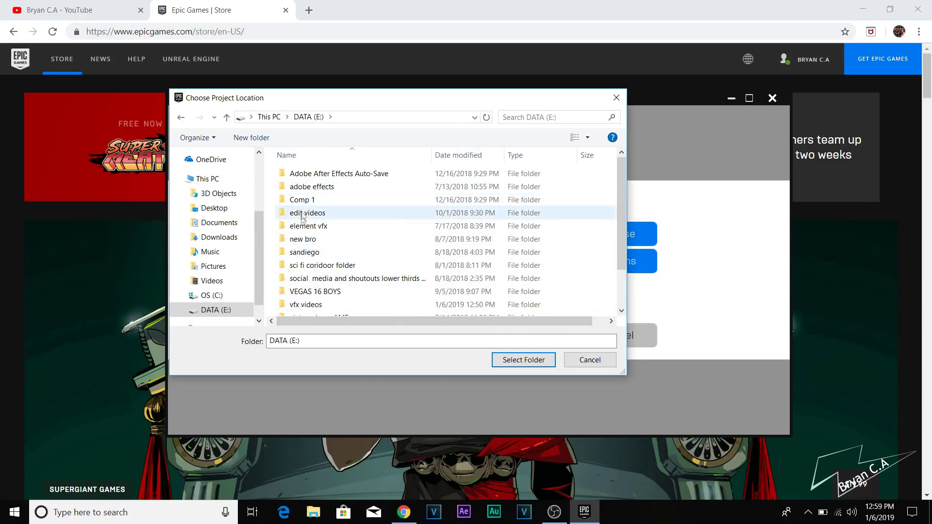
# Create a 'fortnite' folder on DATA (E:) and select it as Fortnite's install location
pyautogui.moveTo(622, 240)
pyautogui.mouseDown()
pyautogui.moveTo(622, 306)
pyautogui.moveTo(624, 242)
pyautogui.mouseUp()
pyautogui.rightClick(270, 187)
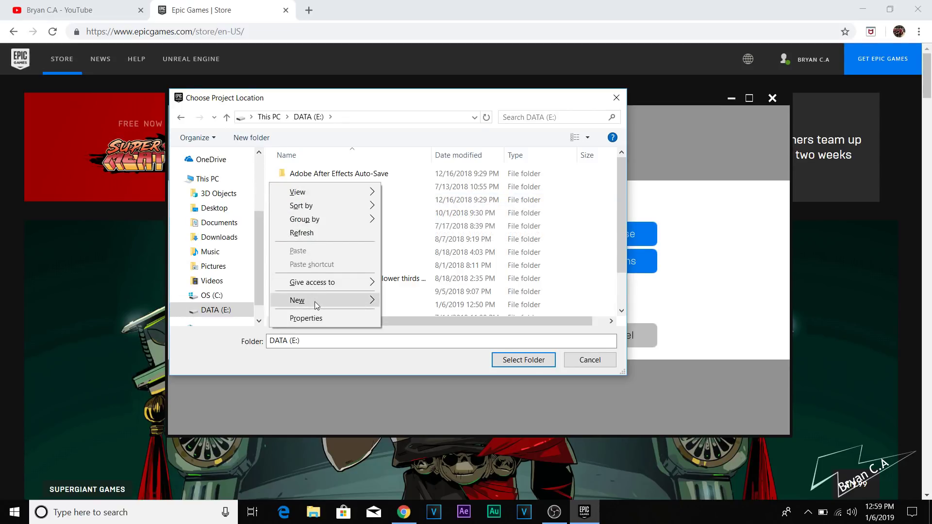
pyautogui.moveTo(378, 304)
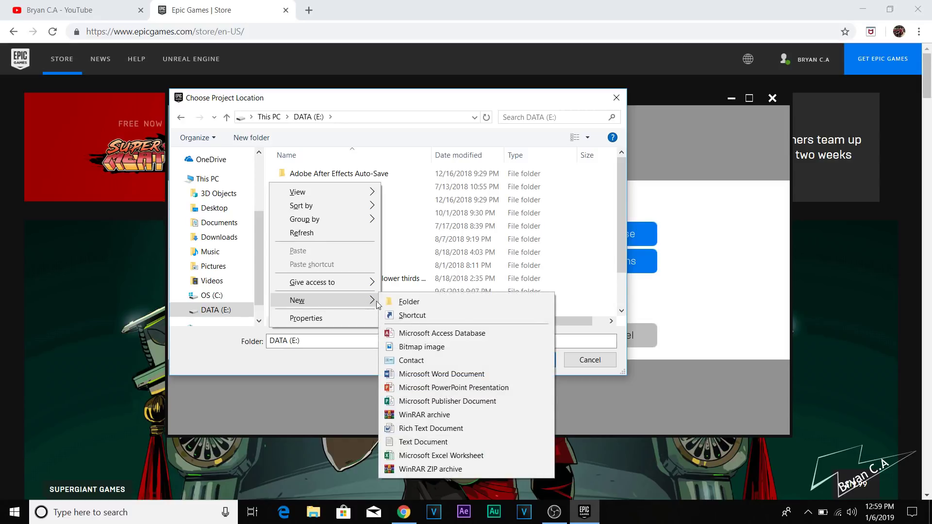
pyautogui.click(397, 301)
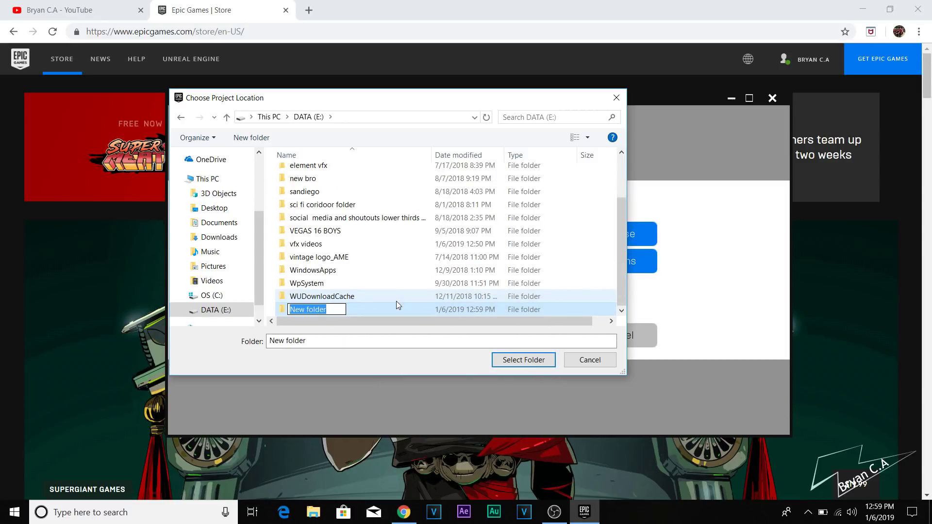
pyautogui.press('BackSpace')
pyautogui.write('fortnite')
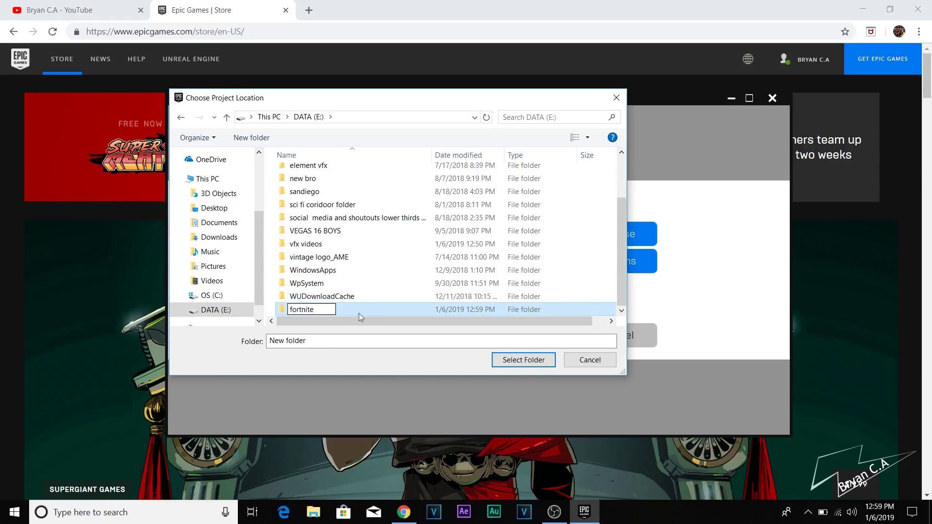
pyautogui.doubleClick(354, 309)
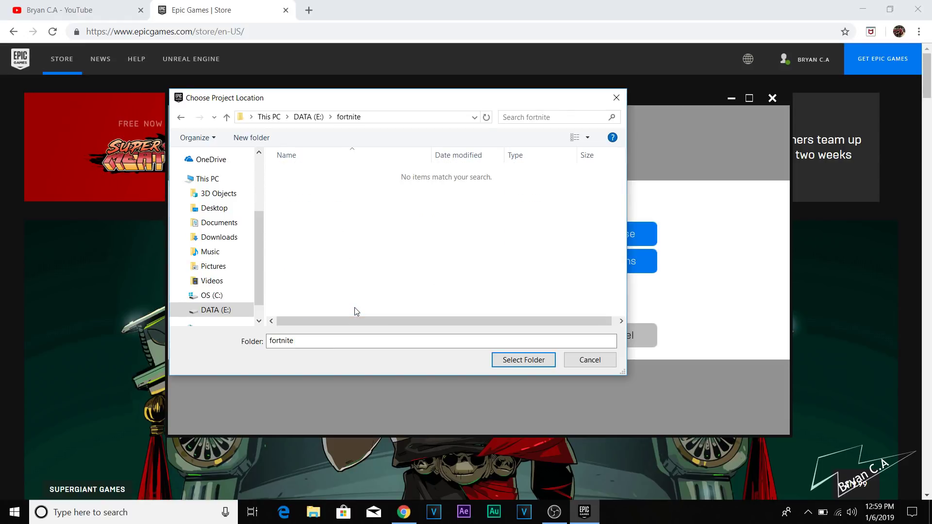
pyautogui.click(531, 363)
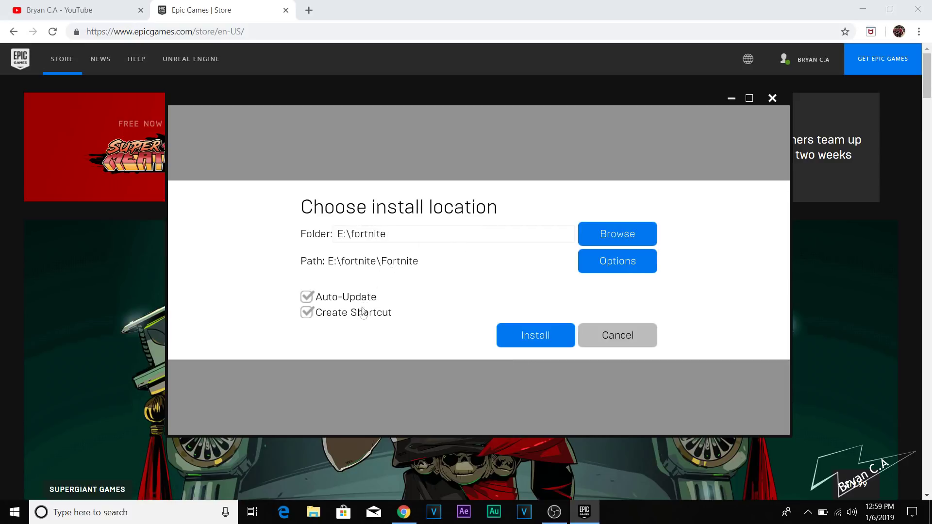
# Start installing Fortnite and follow its progress on the Downloads page
pyautogui.click(531, 338)
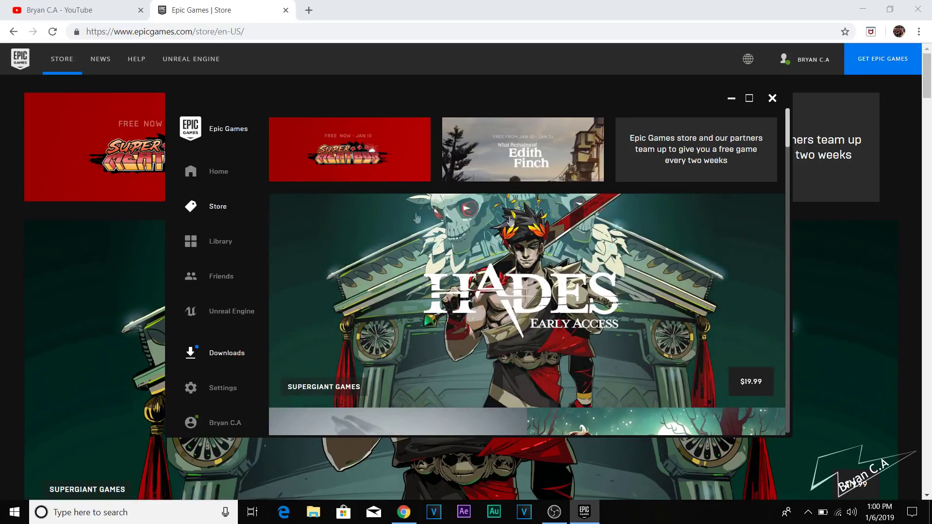
pyautogui.click(232, 356)
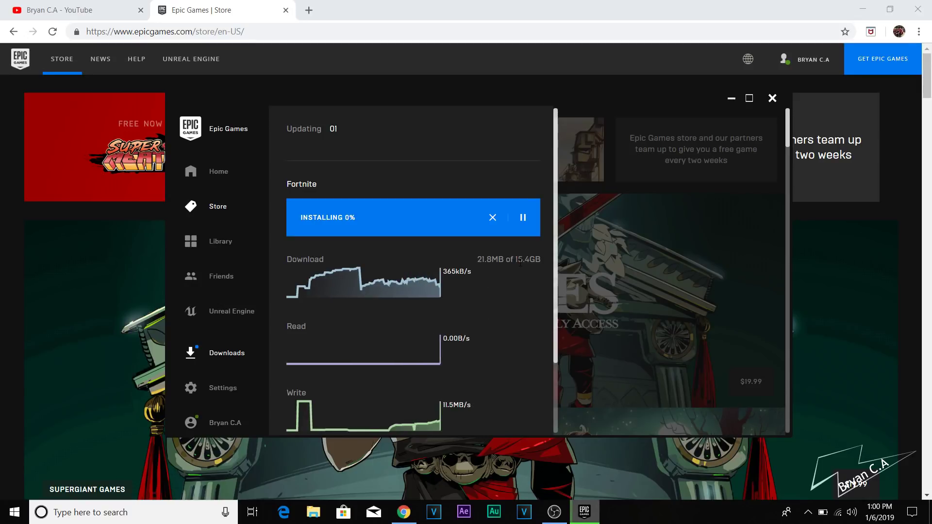
pyautogui.moveTo(520, 263); pyautogui.dragTo(475, 261)
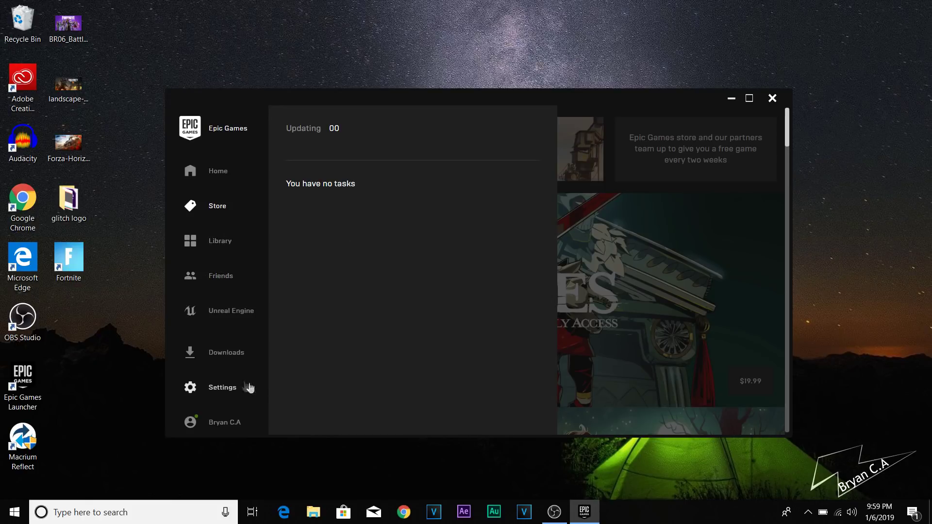
# Launch the installed Fortnite from the Library
pyautogui.click(222, 247)
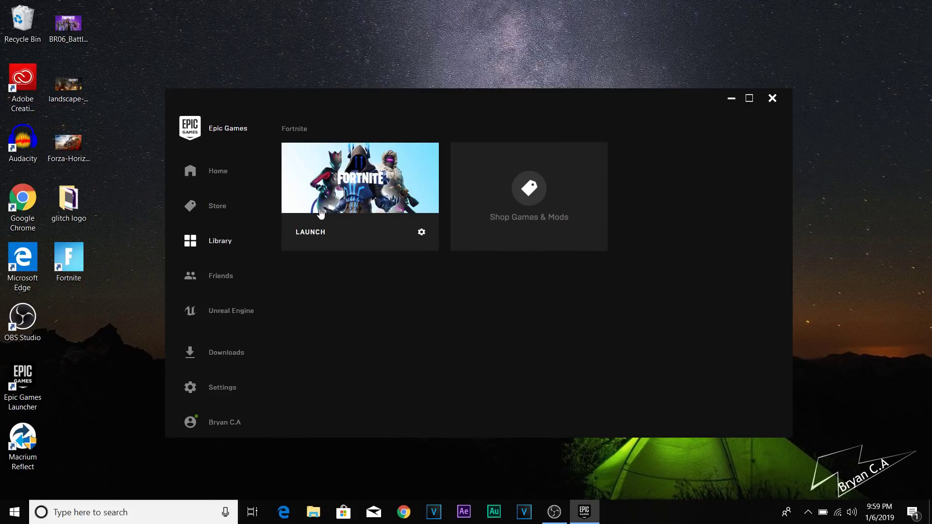
pyautogui.click(309, 236)
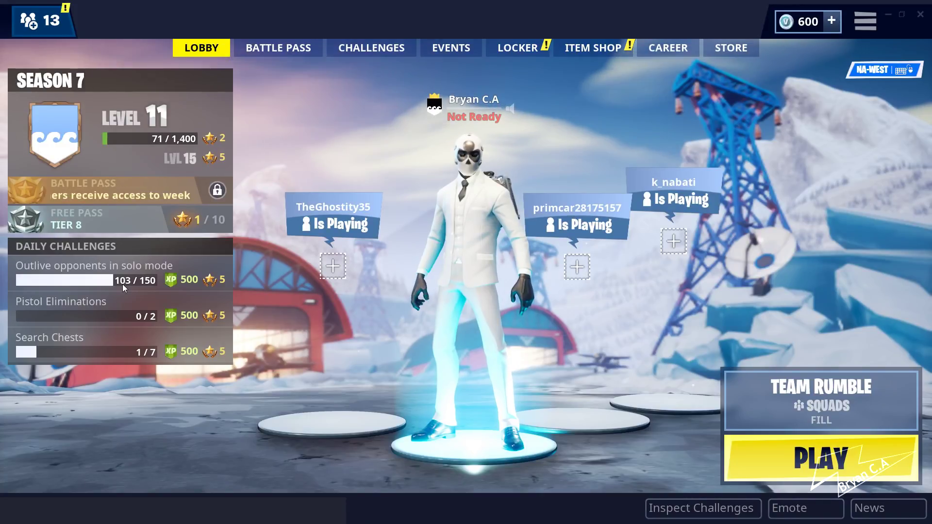
# Switch the playback device to Speakers (Razer Seiren X) and return to the Fortnite lobby
pyautogui.press('super')
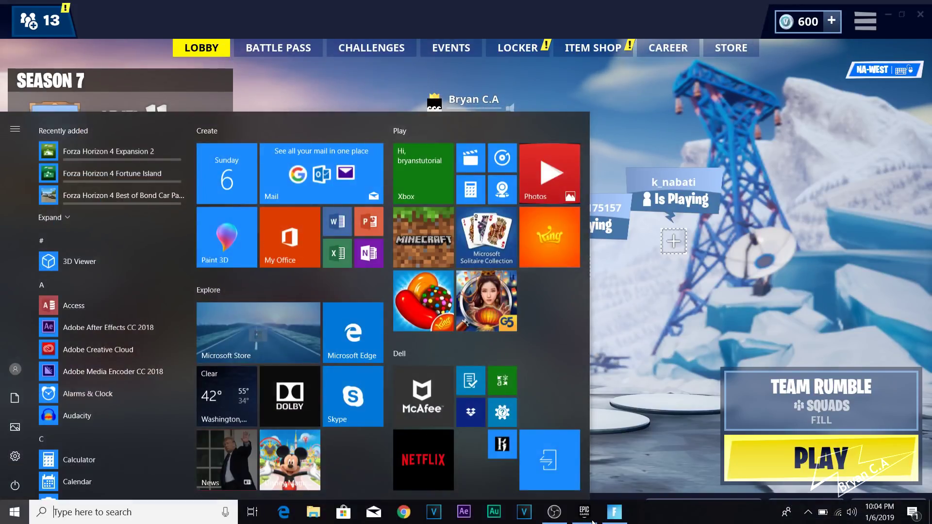
pyautogui.click(851, 513)
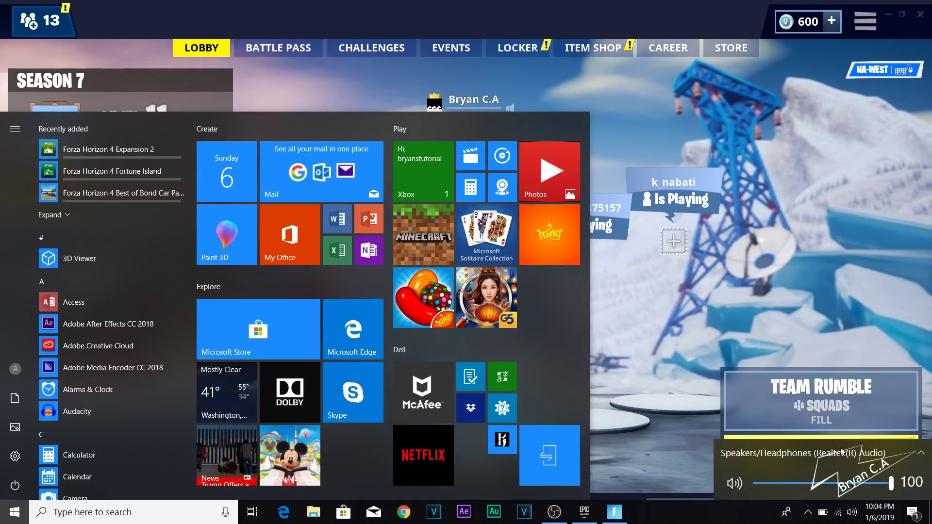
pyautogui.click(848, 453)
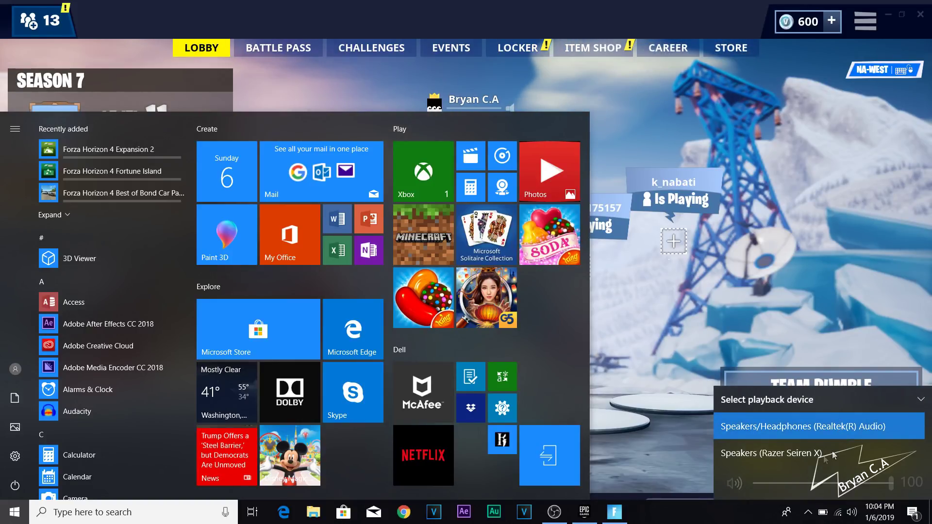
pyautogui.click(815, 458)
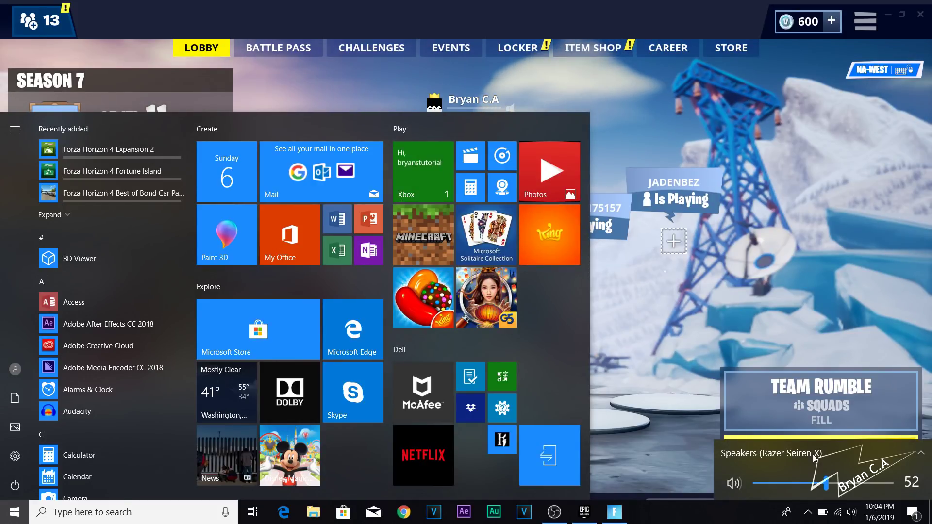
pyautogui.click(775, 277)
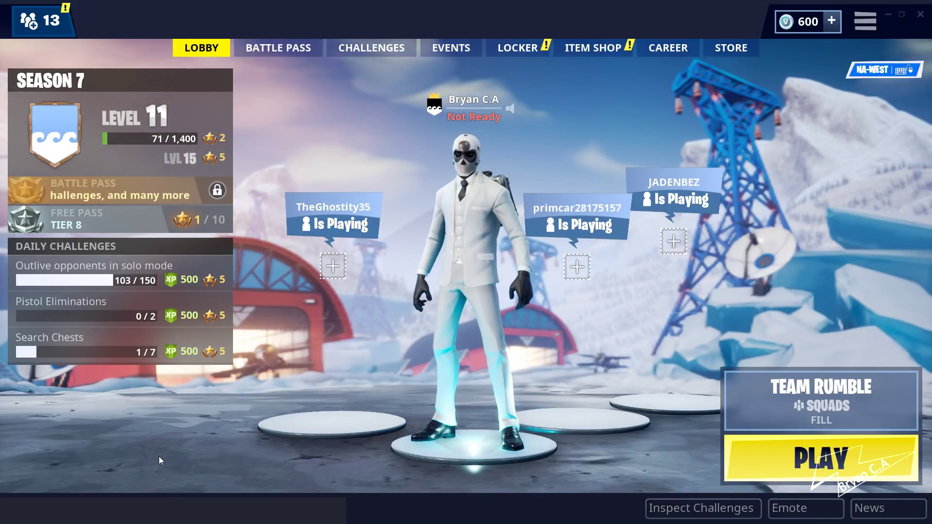
pyautogui.press('super')
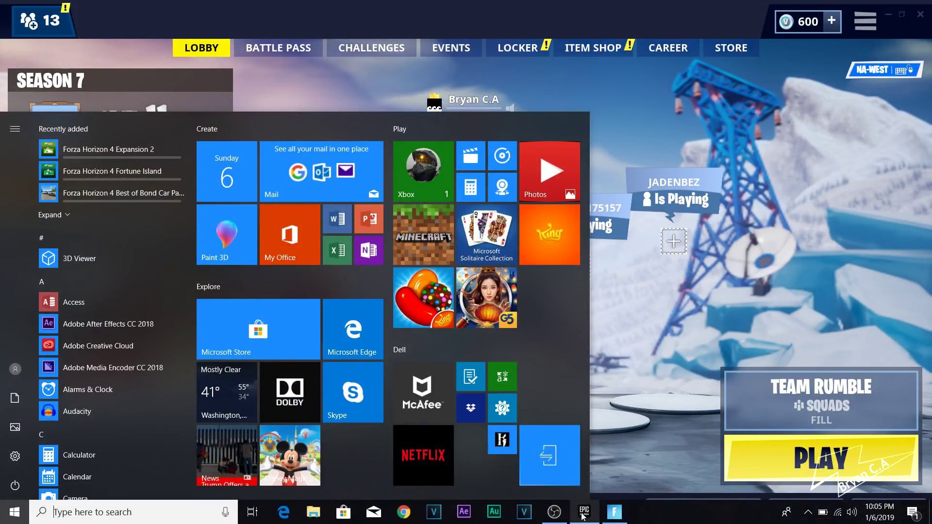
pyautogui.click(583, 516)
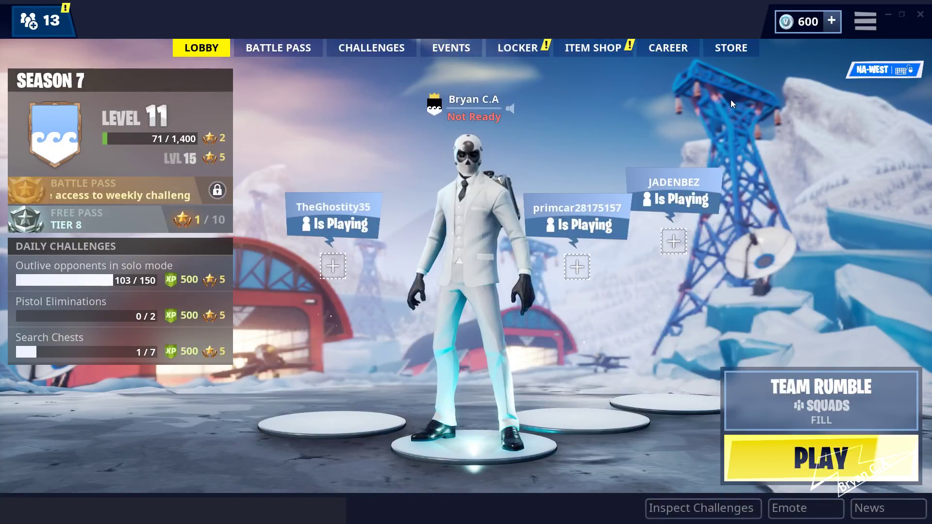
pyautogui.click(731, 99)
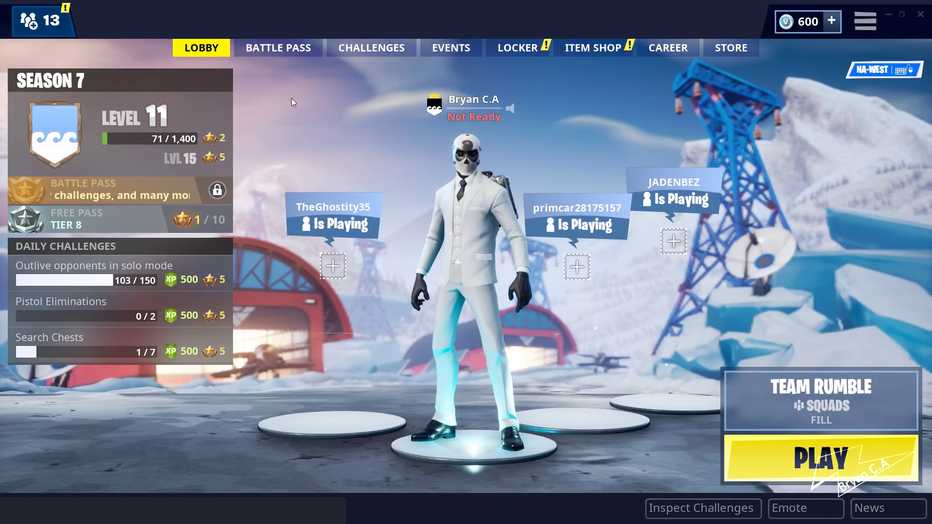
# Accept all five pending friend requests under Add Friends, then close the friends panel
pyautogui.click(58, 24)
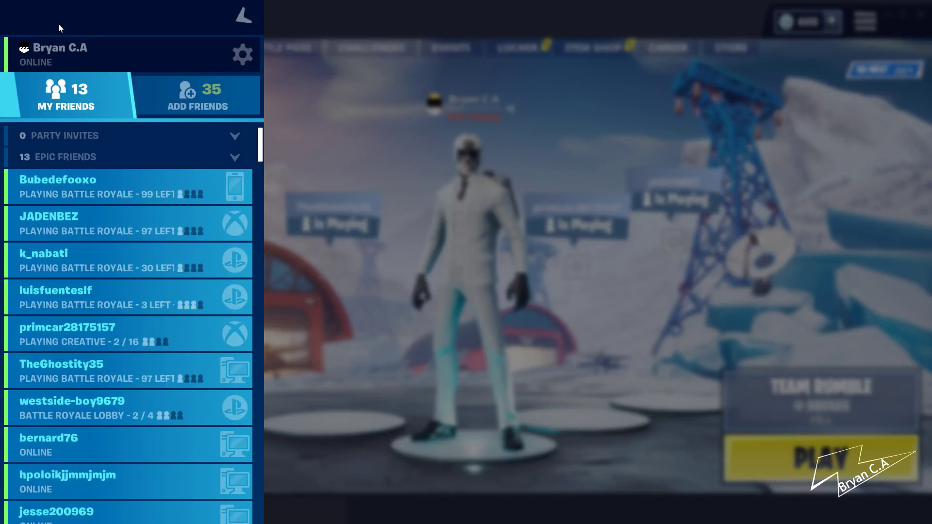
pyautogui.click(194, 106)
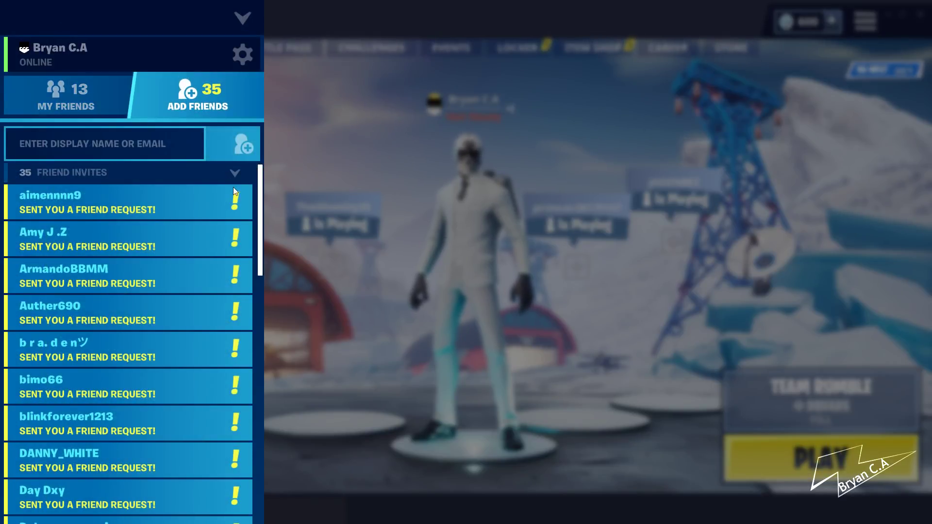
pyautogui.click(233, 208)
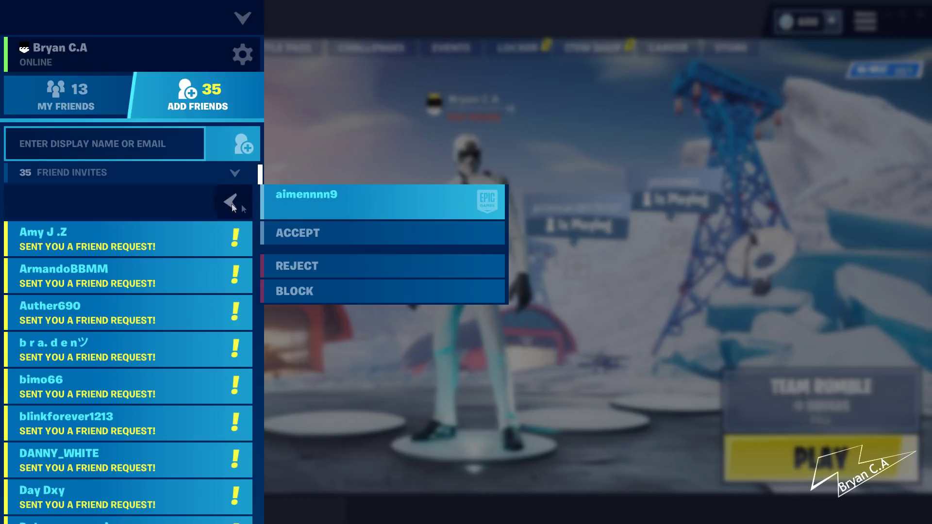
pyautogui.click(306, 234)
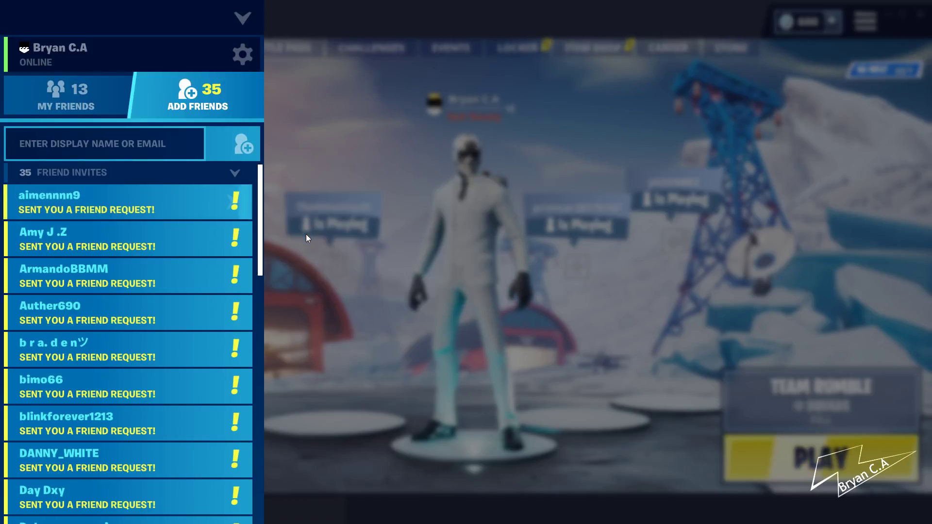
pyautogui.click(230, 201)
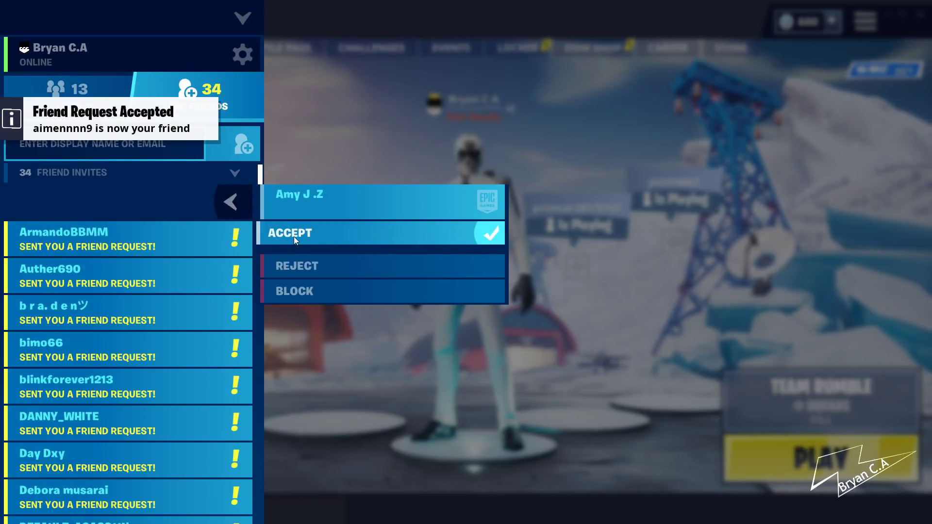
pyautogui.click(293, 237)
pyautogui.click(238, 208)
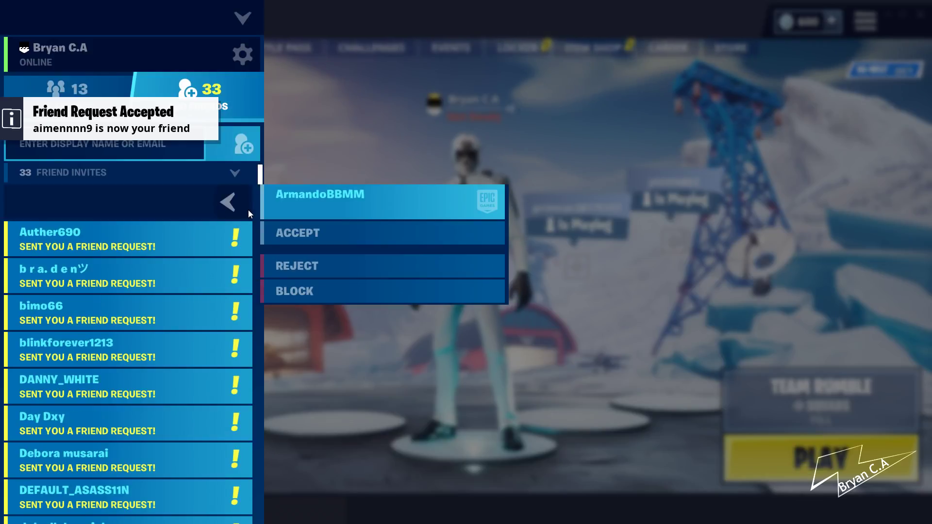
pyautogui.click(287, 235)
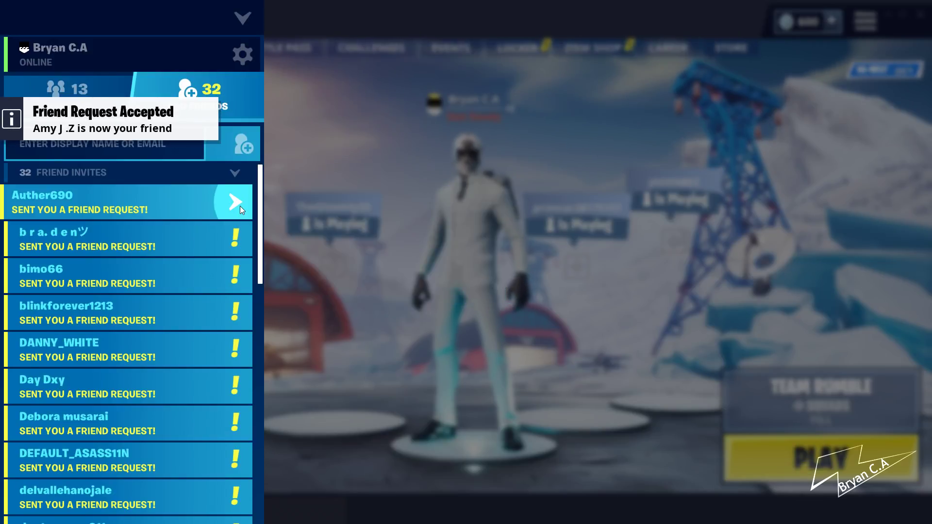
pyautogui.click(241, 205)
pyautogui.click(291, 236)
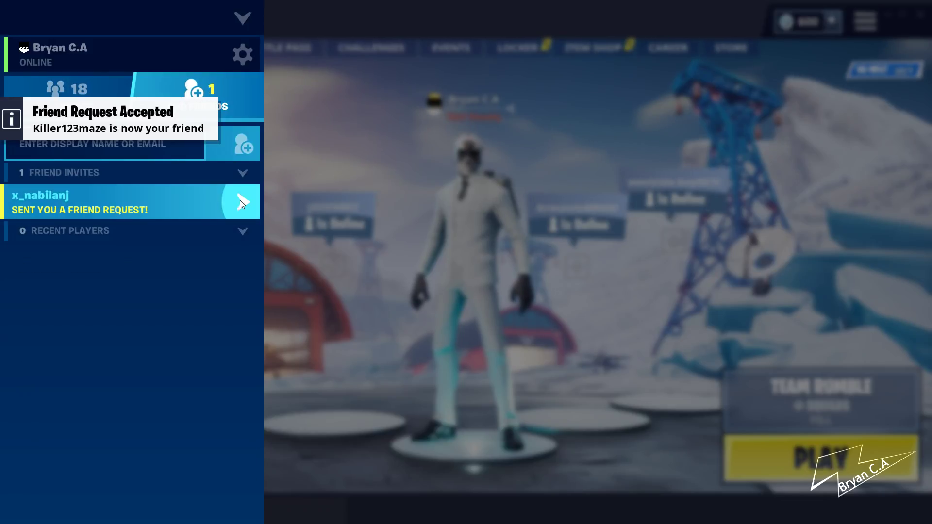
pyautogui.click(240, 200)
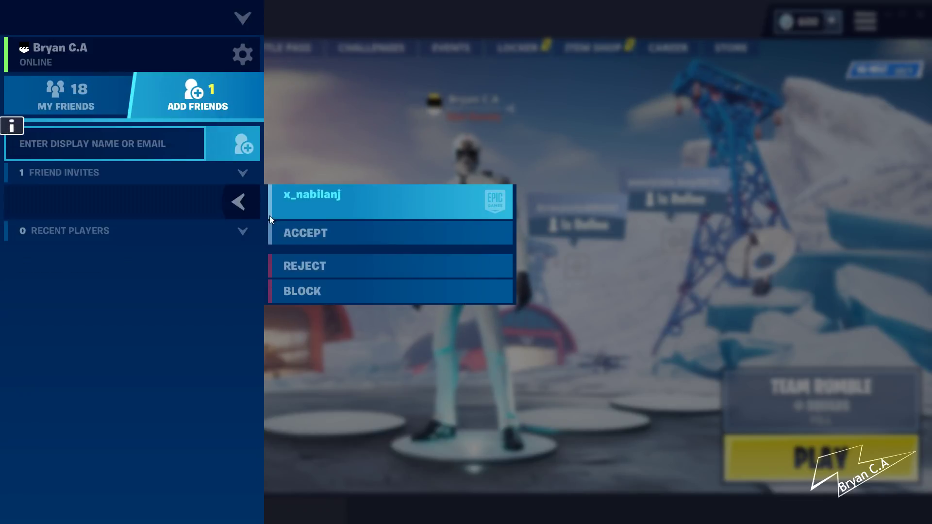
pyautogui.click(293, 232)
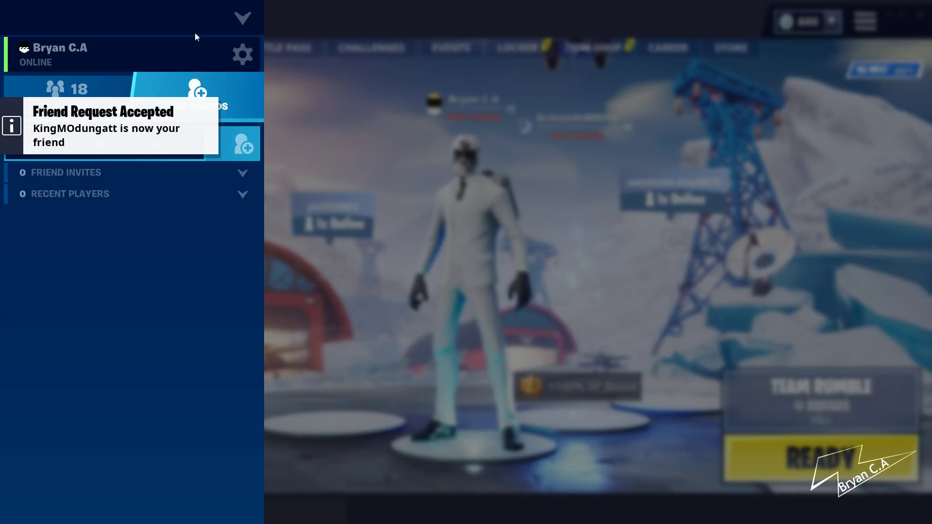
pyautogui.click(247, 24)
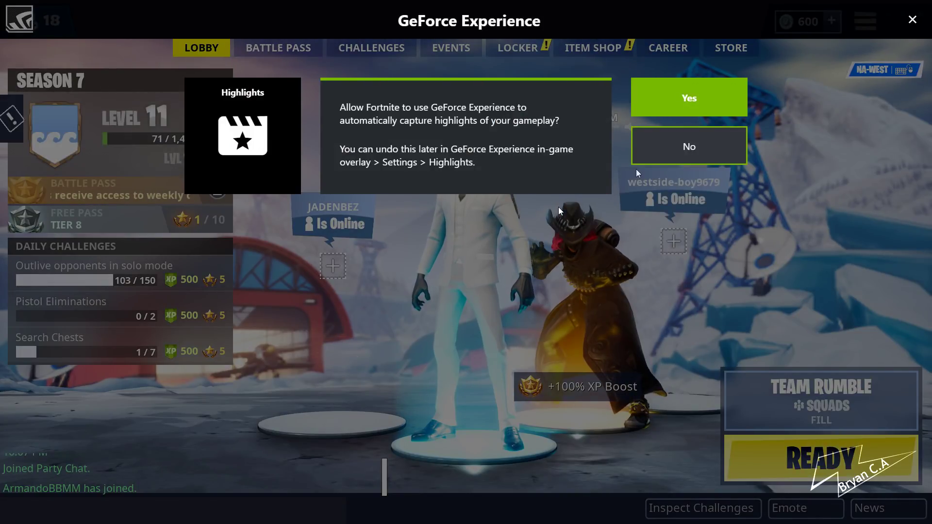
# Dismiss the GeForce Experience Highlights prompt to reveal the two-player Team Rumble Squads lobby
pyautogui.click(697, 130)
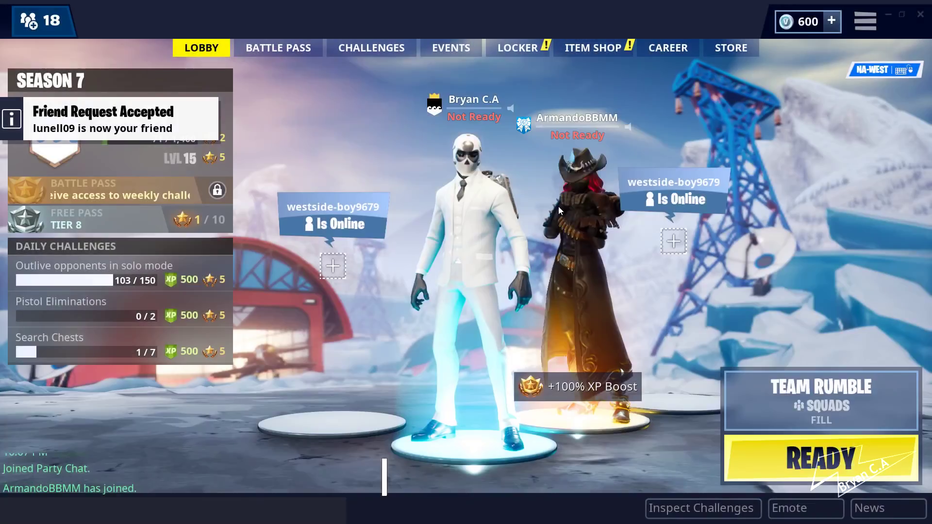